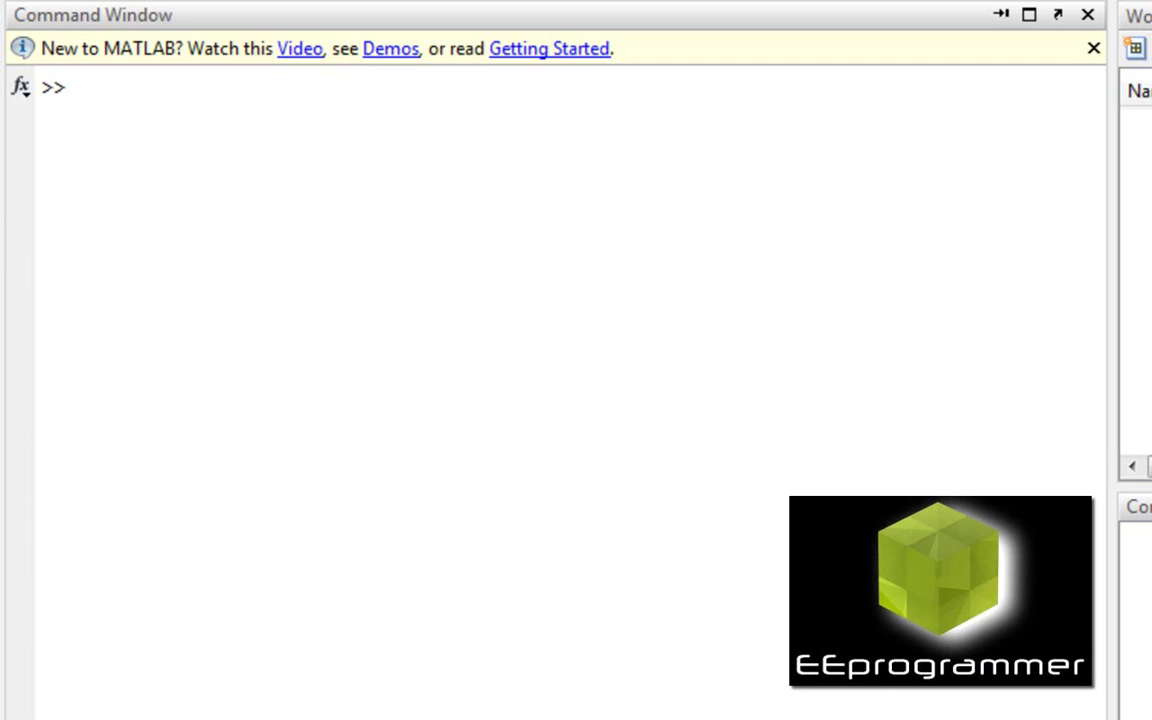
Step: Run syms x, correcting the typo, to make x a symbolic variable
{"action": "type", "text": "sy"}
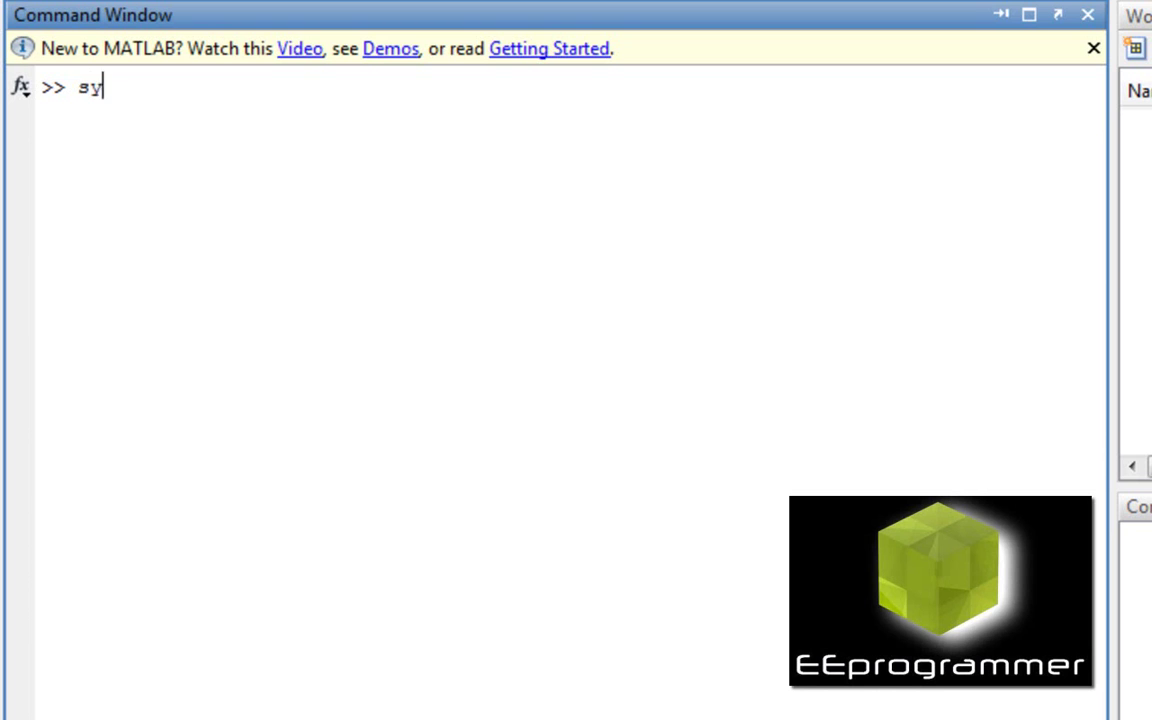
{"action": "type", "text": "s"}
{"action": "key", "text": "BackSpace"}
{"action": "type", "text": "ms "}
{"action": "type", "text": "x"}
{"action": "key", "text": "Return"}
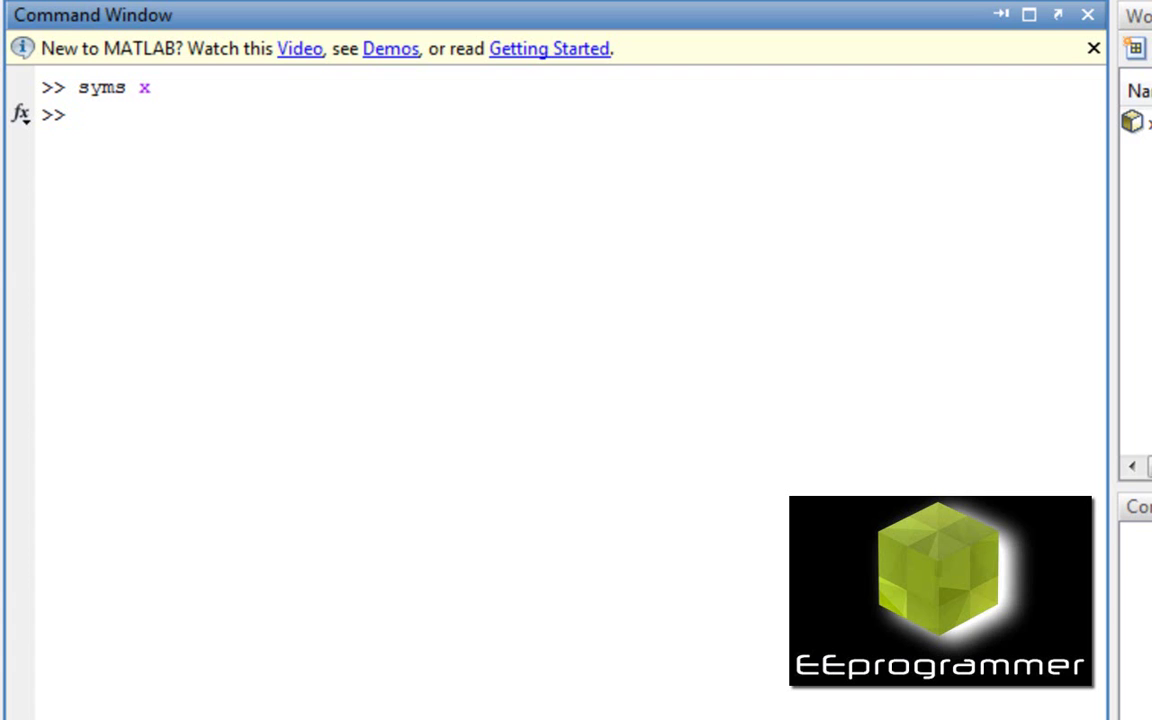
Step: Create vector a = 0:10 and compute diff(a), which returns ten ones
{"action": "type", "text": "a"}
{"action": "type", "text": " ="}
{"action": "type", "text": "0:"}
{"action": "type", "text": "10"}
{"action": "key", "text": "Return"}
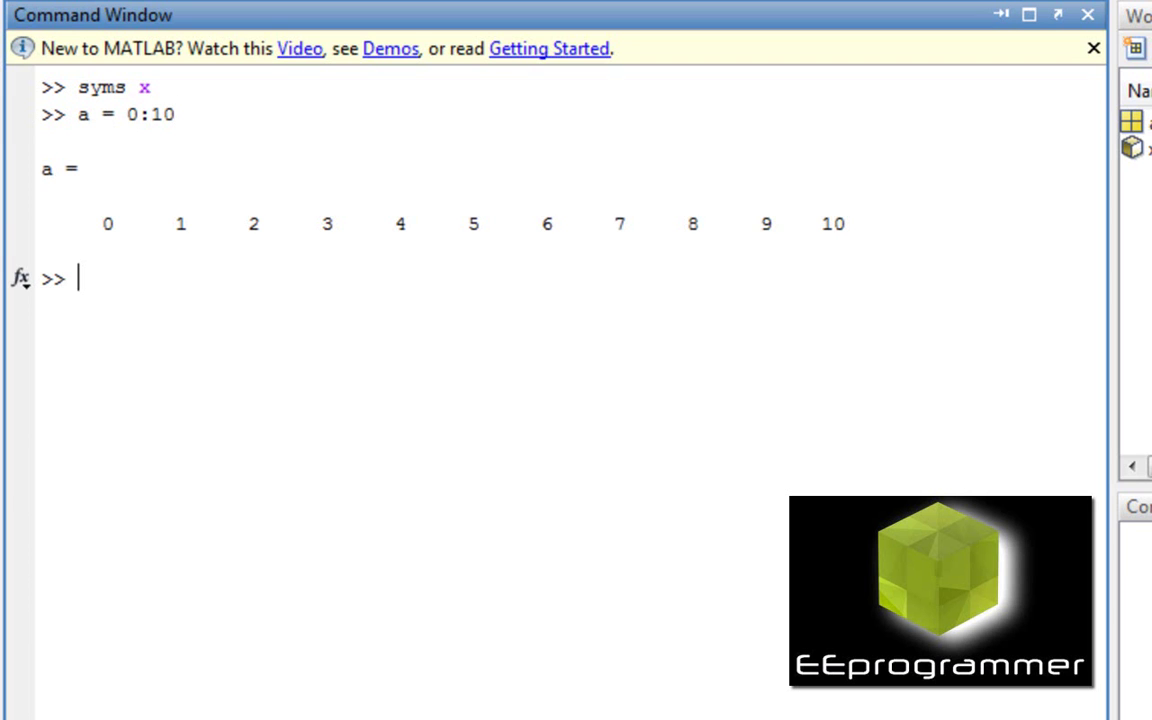
{"action": "type", "text": "diff"}
{"action": "type", "text": "()"}
{"action": "type", "text": "a"}
{"action": "key", "text": "Return"}
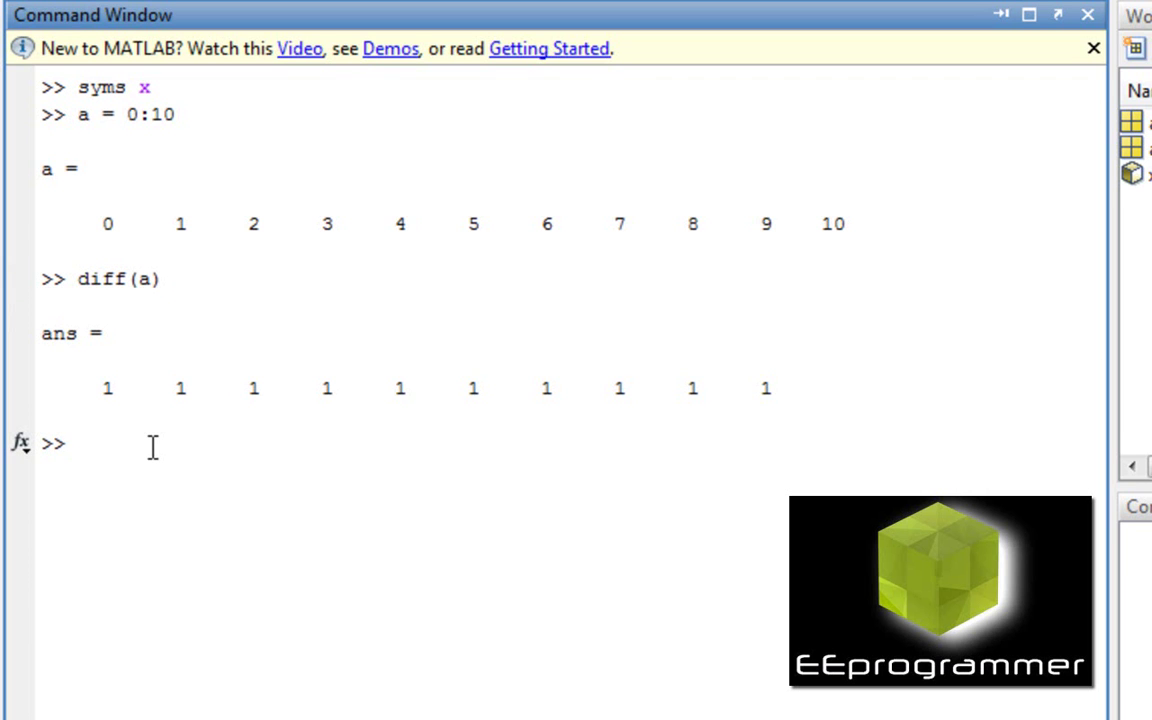
Step: Evaluate diff(3*x^3+2*x^2+5*x+7) to get 9*x^2 + 4*x + 5
{"action": "type", "text": "dii"}
{"action": "type", "text": "f"}
{"action": "type", "text": "()"}
{"action": "key", "text": "Left"}
{"action": "type", "text": "3"}
{"action": "type", "text": "*x^"}
{"action": "type", "text": "3+"}
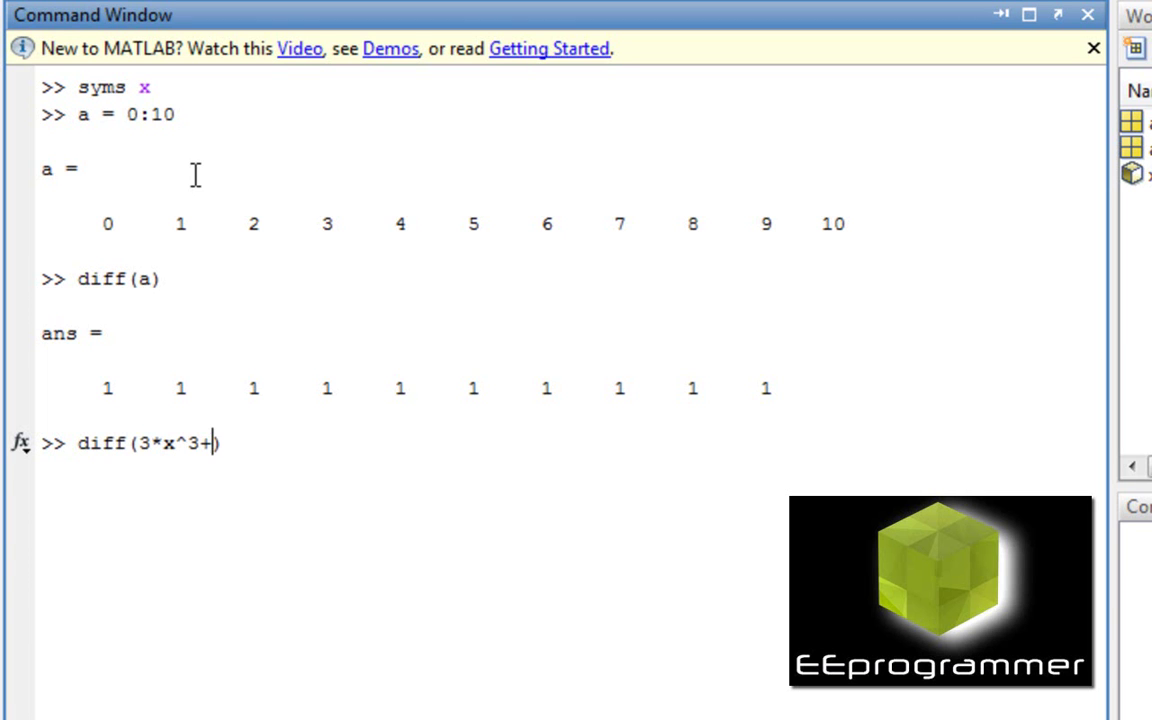
{"action": "type", "text": "2*"}
{"action": "type", "text": "x"}
{"action": "type", "text": "^2"}
{"action": "type", "text": "+"}
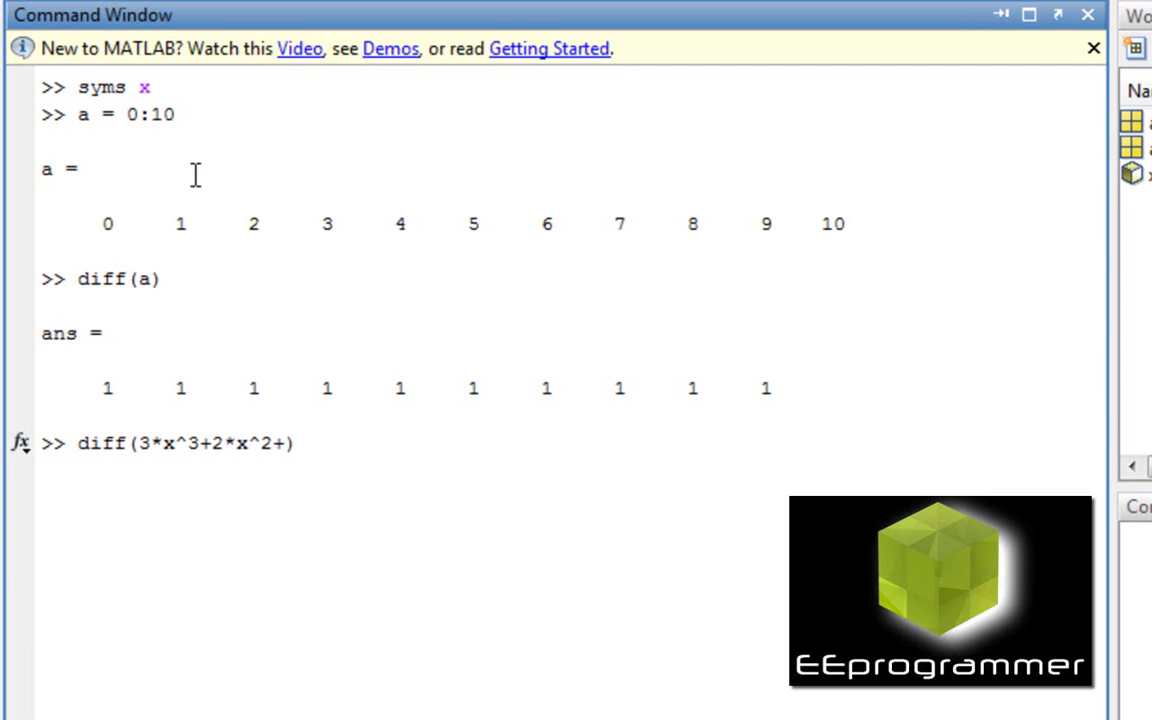
{"action": "type", "text": "5"}
{"action": "type", "text": "*x"}
{"action": "type", "text": "+"}
{"action": "type", "text": "7"}
{"action": "key", "text": "Return"}
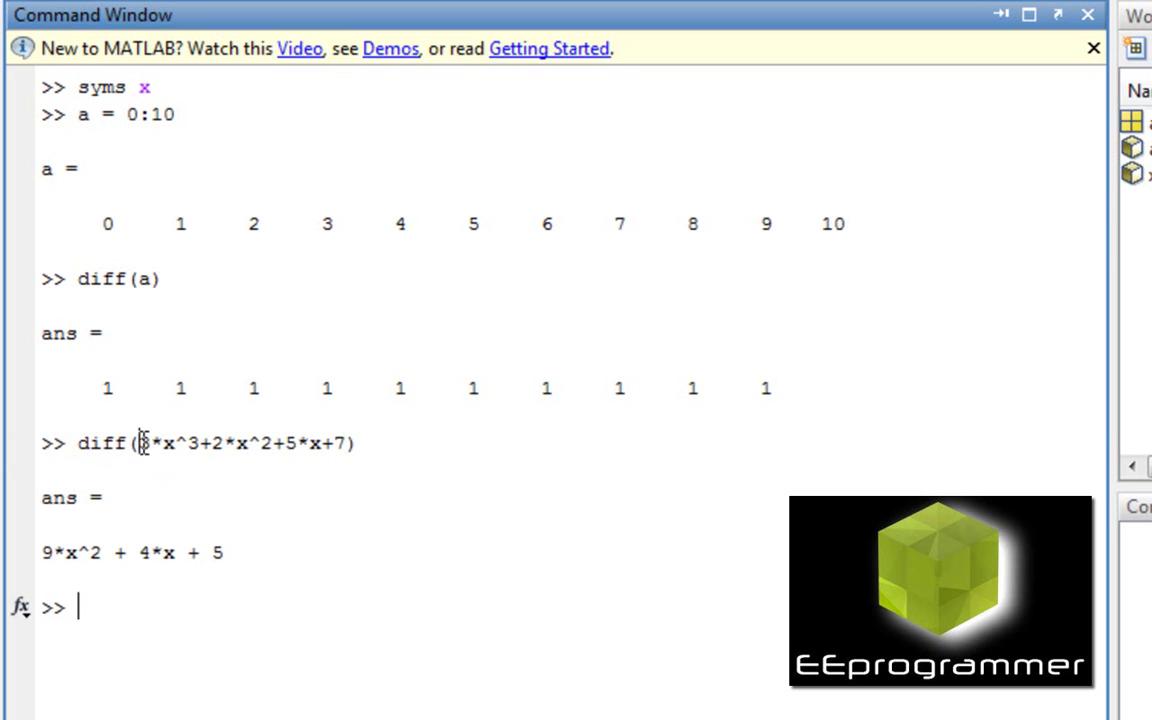
{"action": "left_click_drag", "start_coordinate": [141, 443], "coordinate": [200, 443]}
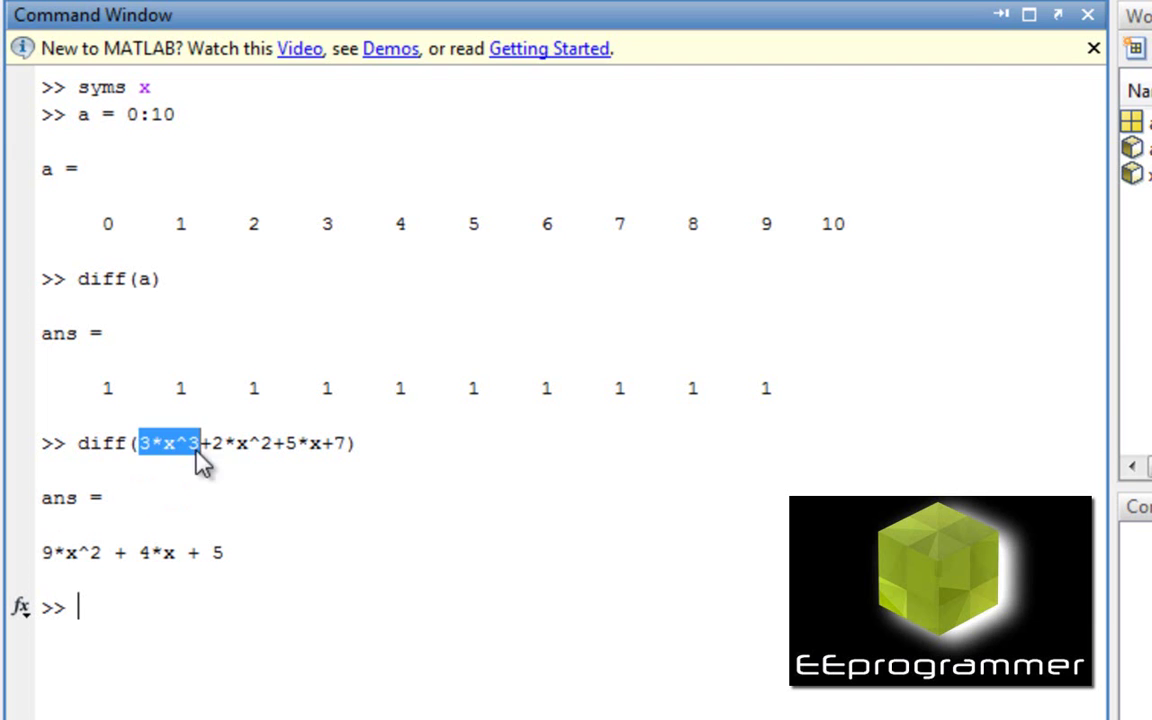
{"action": "left_click", "coordinate": [211, 445]}
{"action": "left_click_drag", "start_coordinate": [211, 443], "coordinate": [276, 443]}
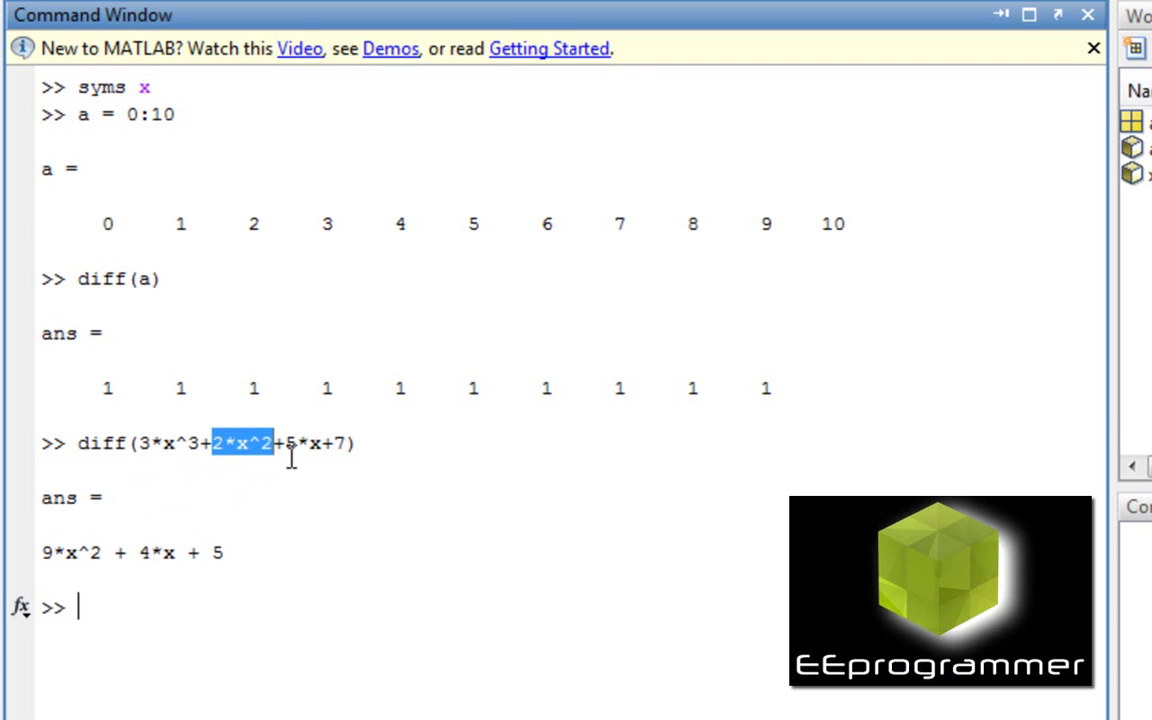
{"action": "left_click", "coordinate": [290, 443]}
{"action": "left_click_drag", "start_coordinate": [288, 443], "coordinate": [322, 446]}
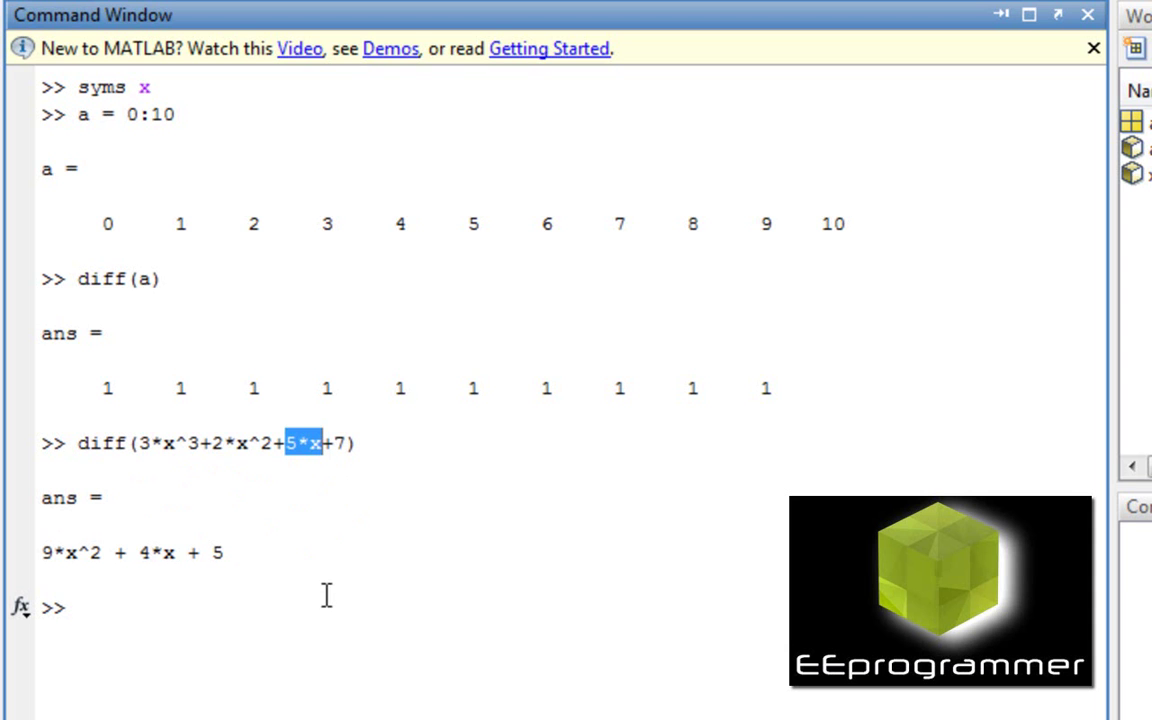
{"action": "left_click", "coordinate": [295, 578]}
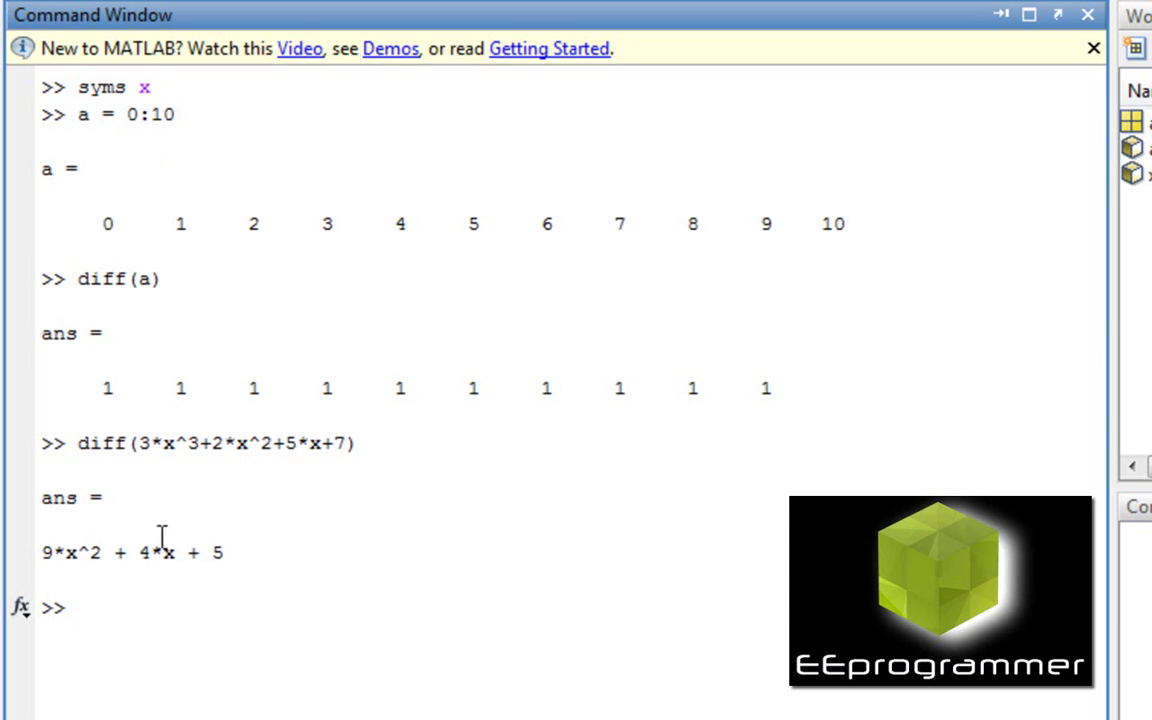
Step: Clear the Command Window with clc and begin entering diff(5*sin(4*x) ...)
{"action": "type", "text": "clc"}
{"action": "key", "text": "Return"}
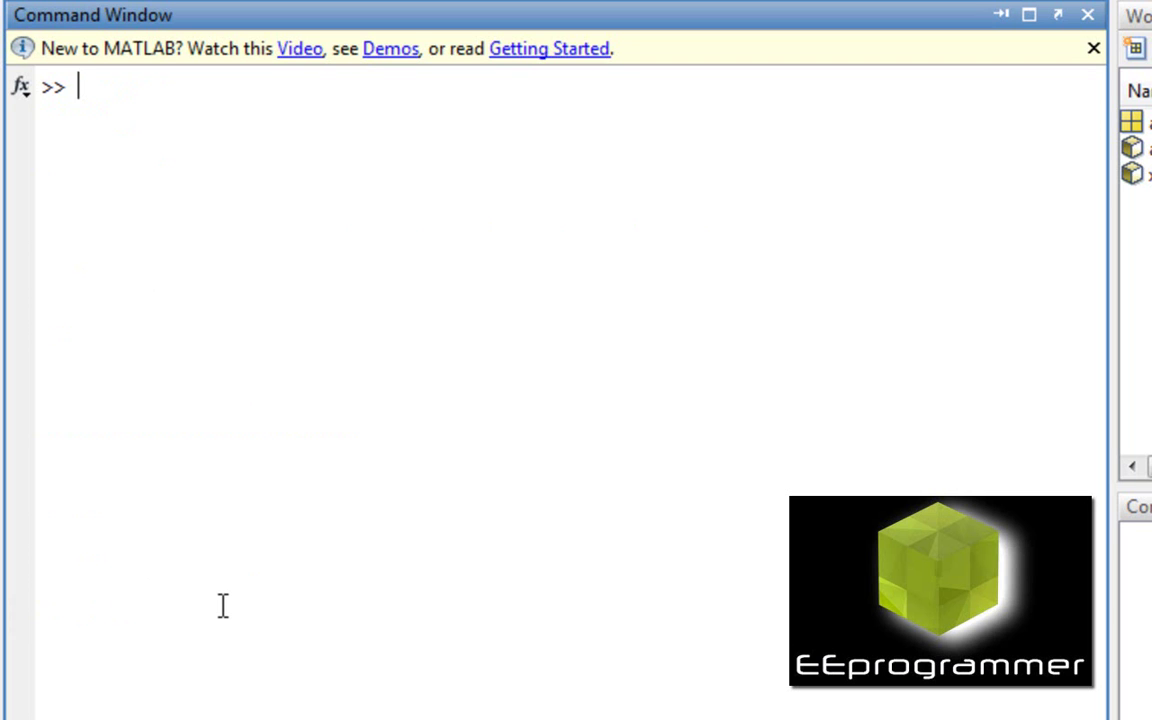
{"action": "type", "text": "di"}
{"action": "key", "text": "BackSpace"}
{"action": "key", "text": "BackSpace"}
{"action": "type", "text": "diff"}
{"action": "type", "text": "()"}
{"action": "key", "text": "Left"}
{"action": "type", "text": "5"}
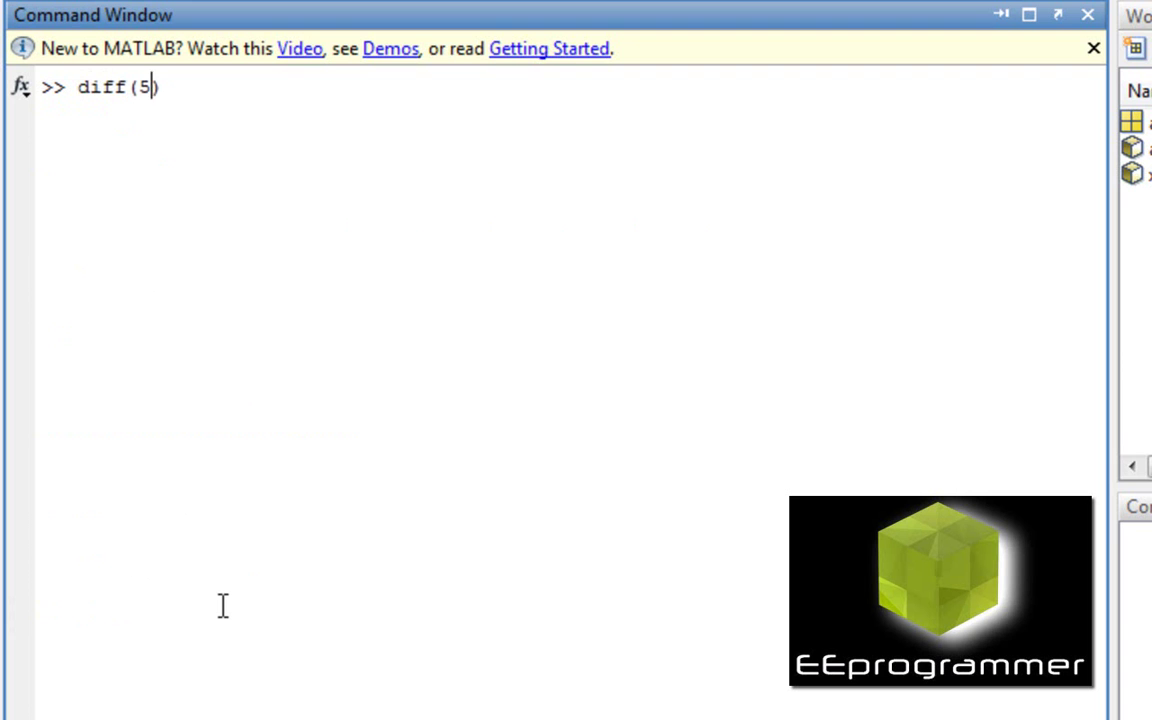
{"action": "type", "text": "*sin"}
{"action": "type", "text": "()"}
{"action": "key", "text": "Left"}
{"action": "type", "text": "4"}
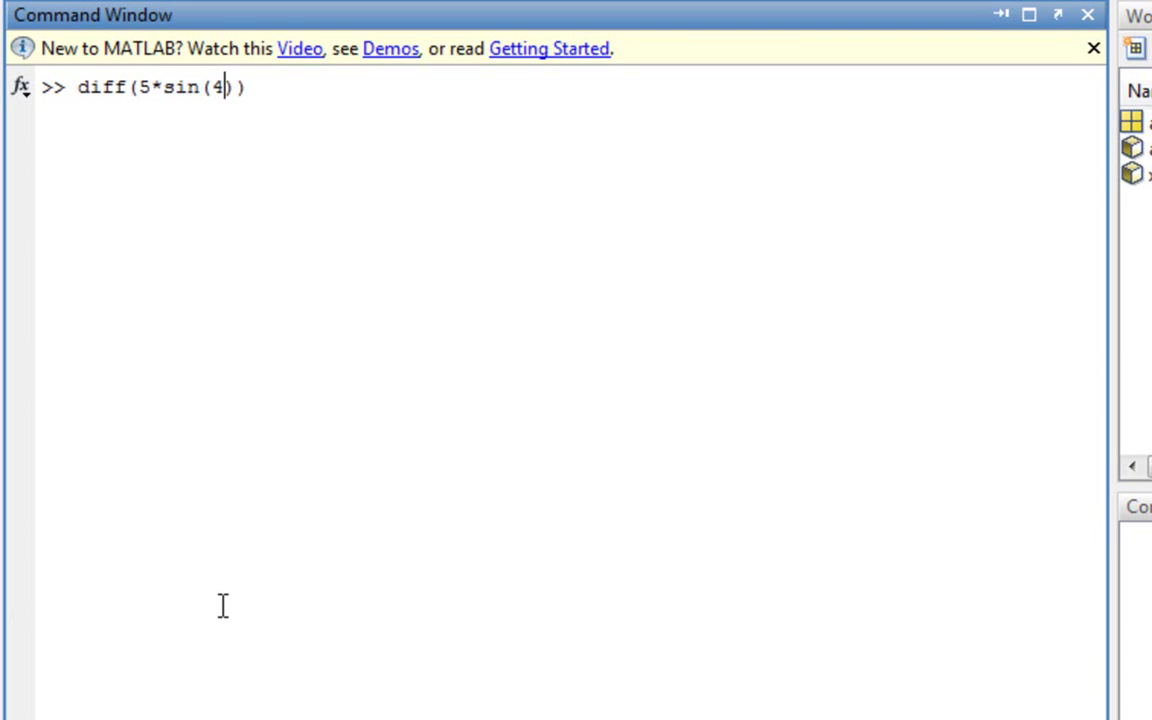
{"action": "type", "text": "*x"}
{"action": "key", "text": "Right"}
Step: Add the term tan(1/sqrt(x-sin(x))) and evaluate the derivative
{"action": "type", "text": "+"}
{"action": "type", "text": " tan()"}
{"action": "key", "text": "Left"}
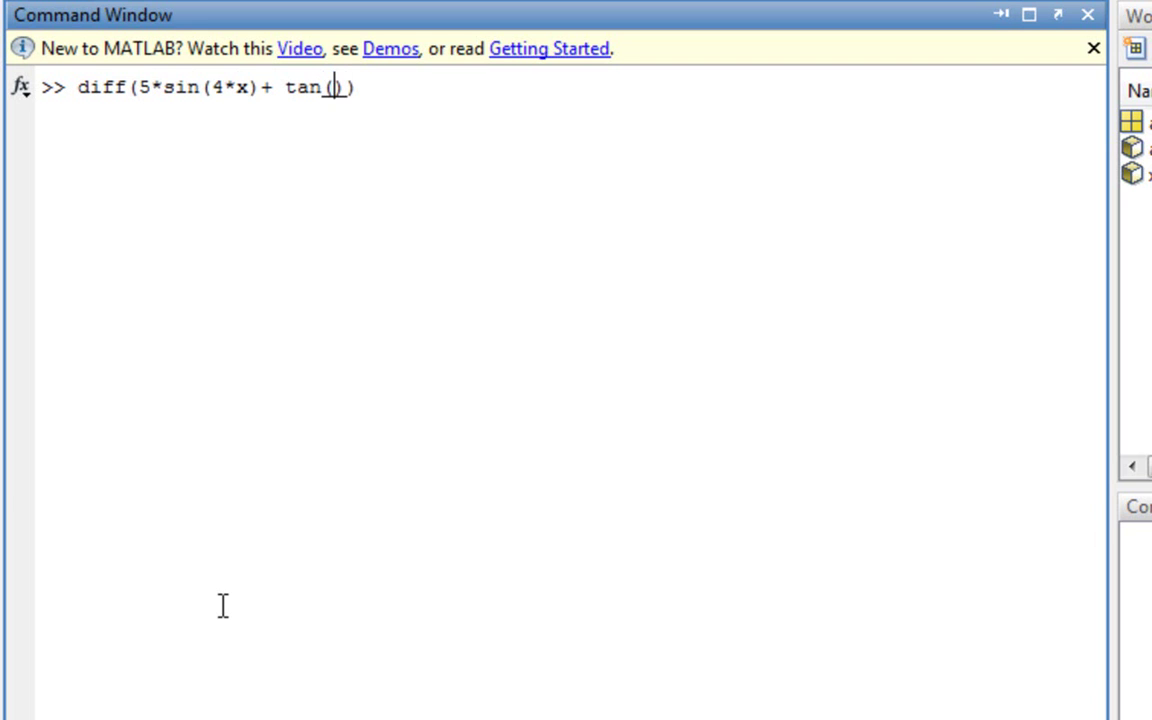
{"action": "type", "text": "1/"}
{"action": "type", "text": "sqrt"}
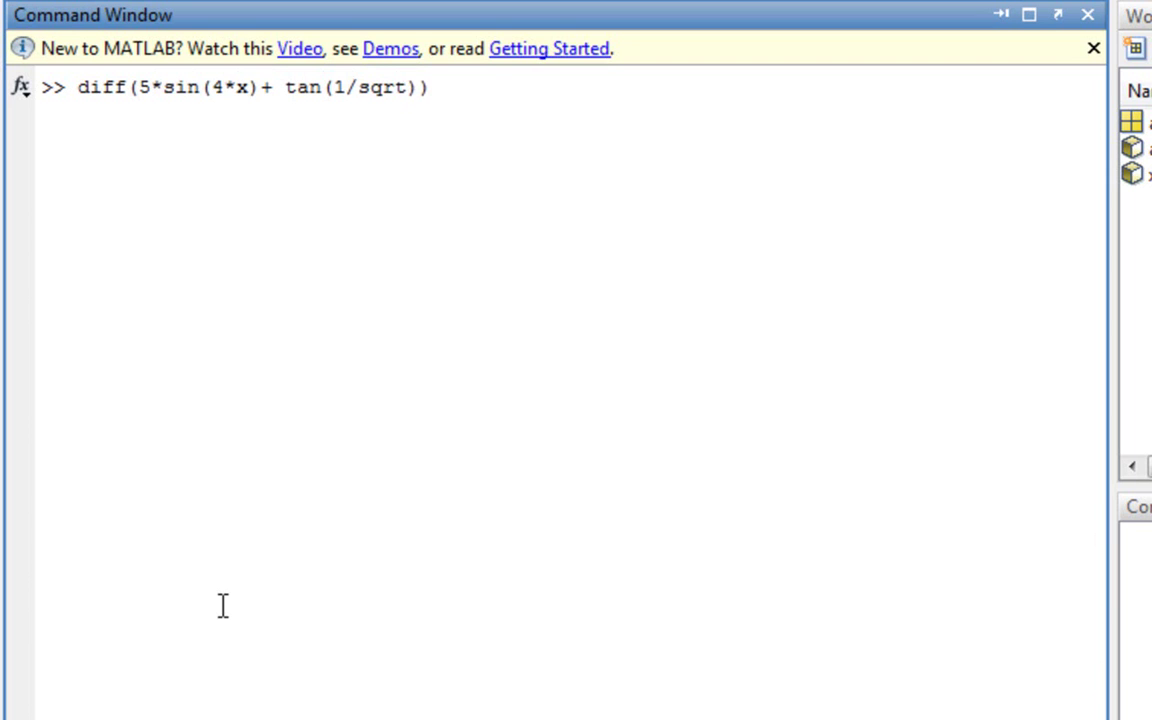
{"action": "type", "text": "()x"}
{"action": "type", "text": "-"}
{"action": "type", "text": "s"}
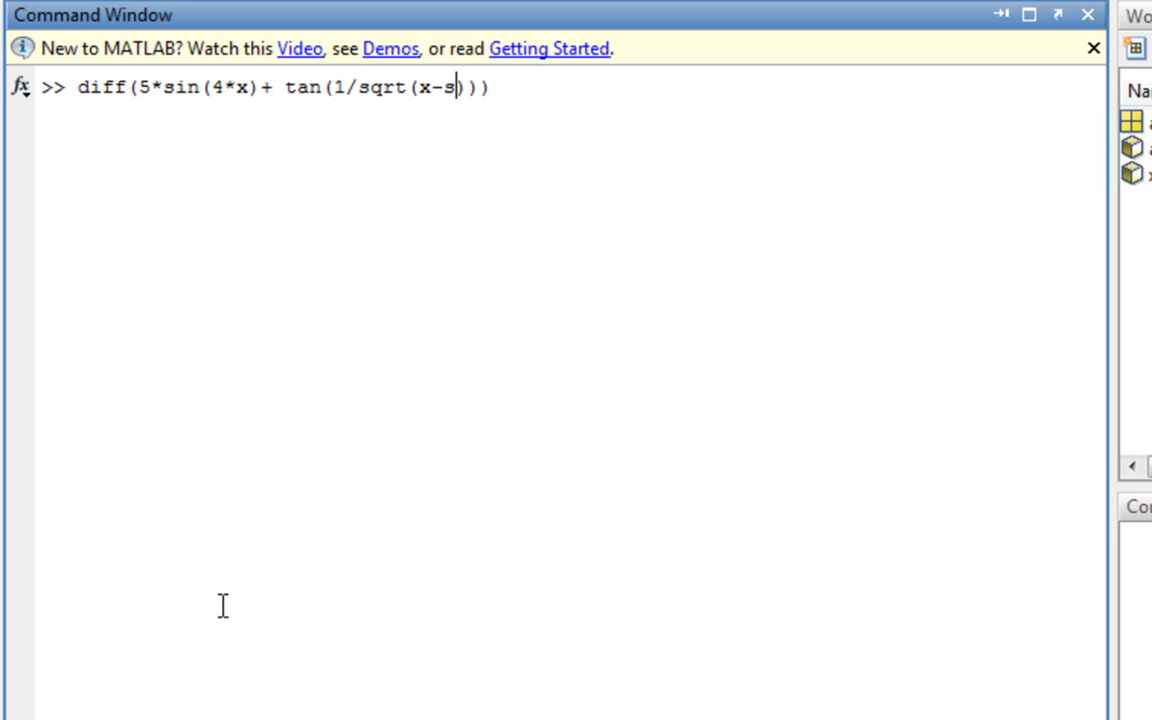
{"action": "type", "text": "ic"}
{"action": "key", "text": "BackSpace"}
{"action": "type", "text": "n"}
{"action": "type", "text": "(x)"}
{"action": "key", "text": "Left"}
{"action": "type", "text": "x"}
{"action": "key", "text": "Return"}
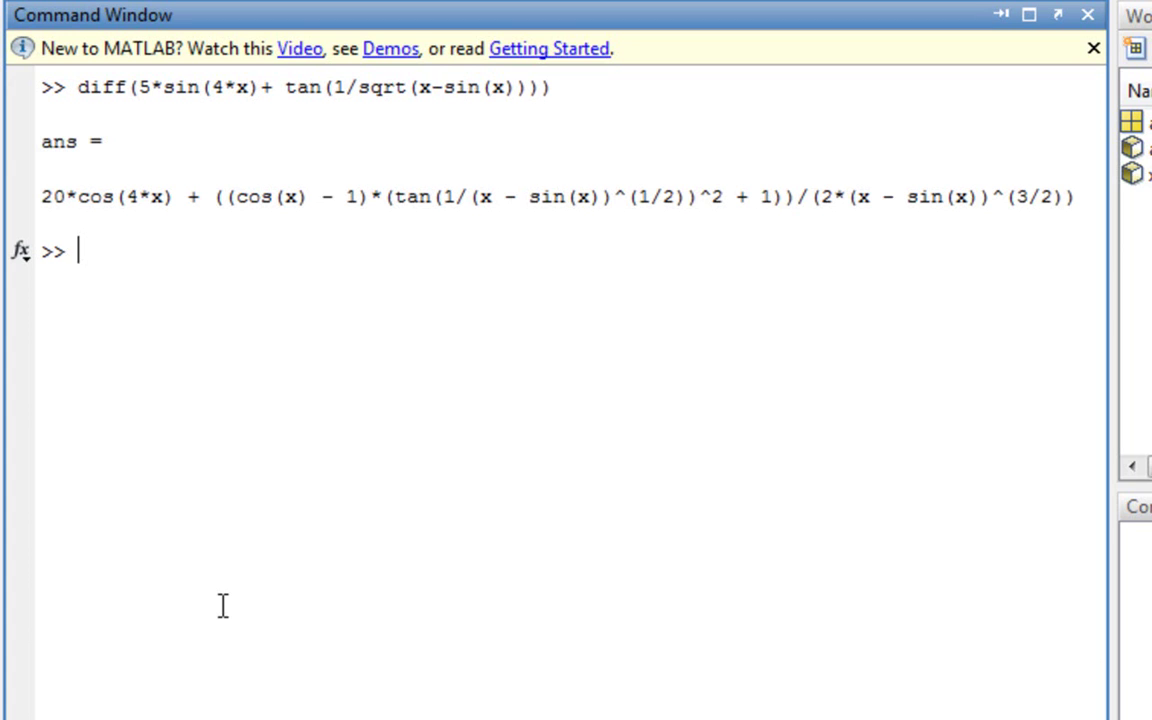